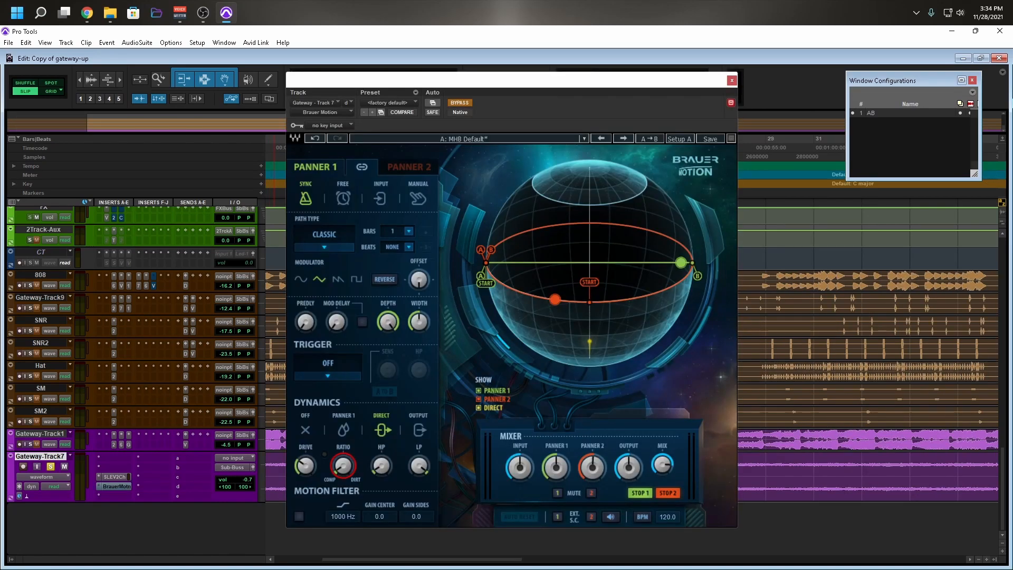
Play the song to compare Gateway-Track7 with Brauer Motion active and bypassed.
key("space")
left_click(460, 103)
key("space")
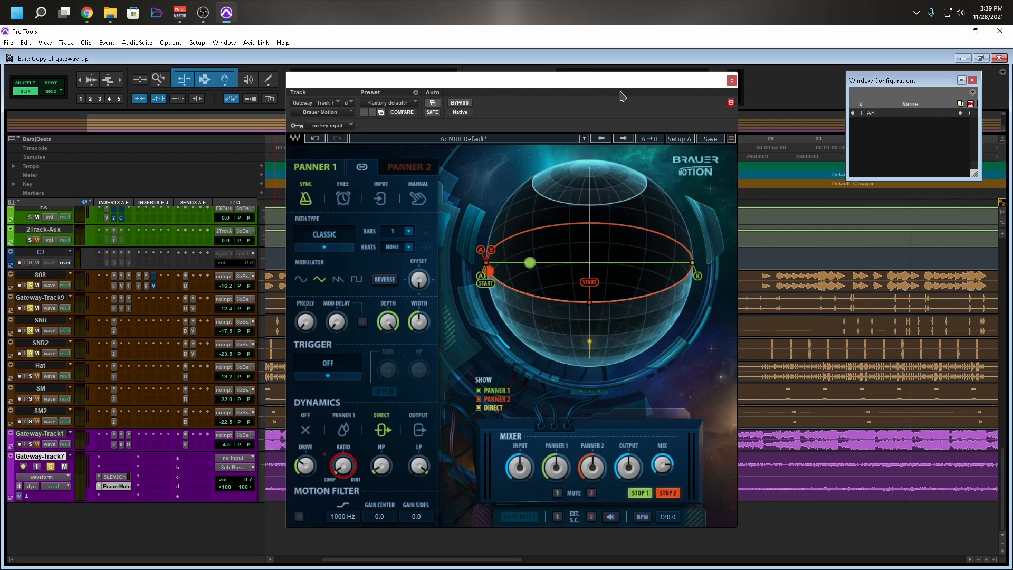
key("space")
left_click(459, 103)
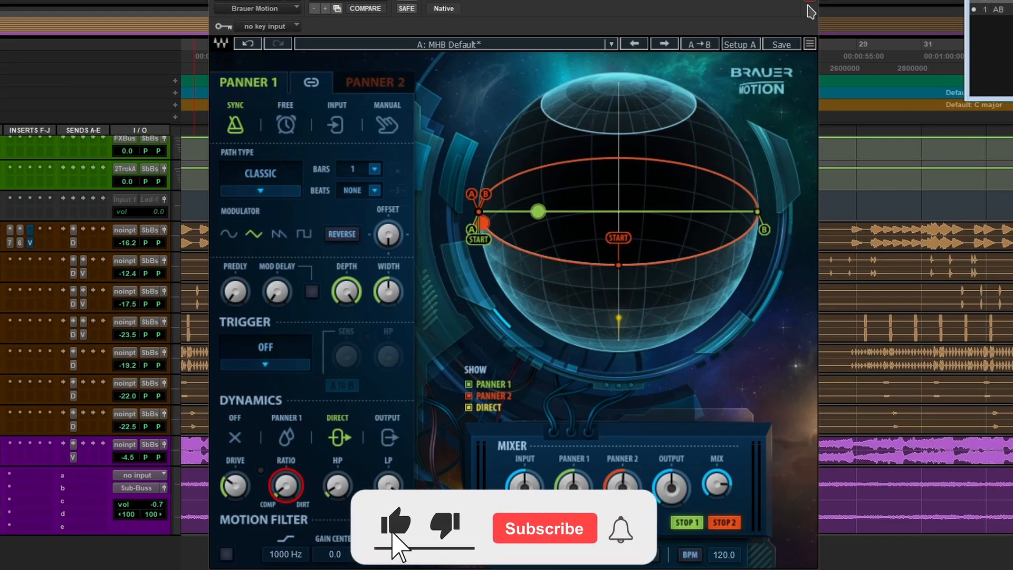
Set Panner 1's path type to Circle and the mixer's mix to 100%.
left_click(312, 83)
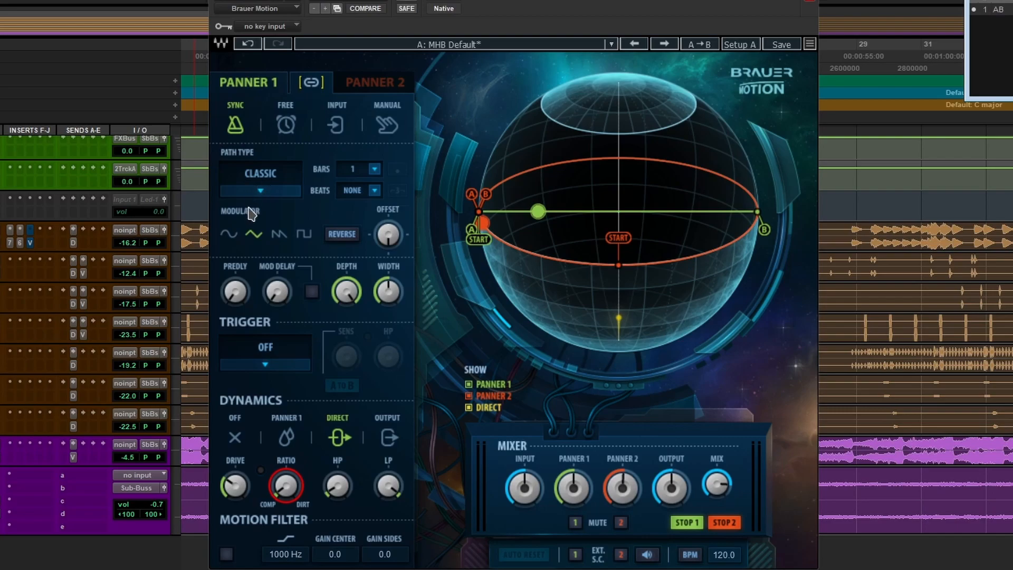
left_click(260, 192)
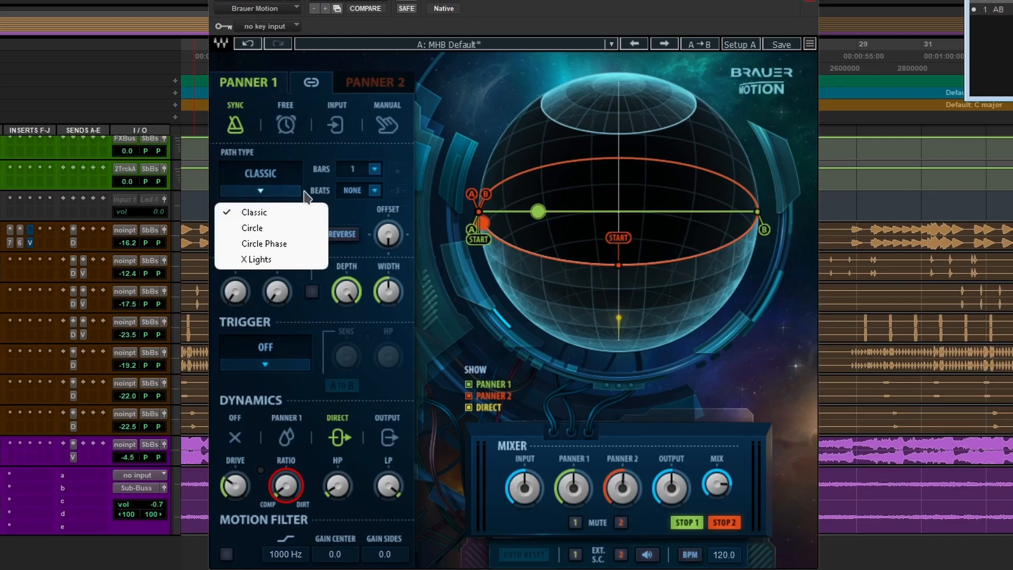
left_click(252, 228)
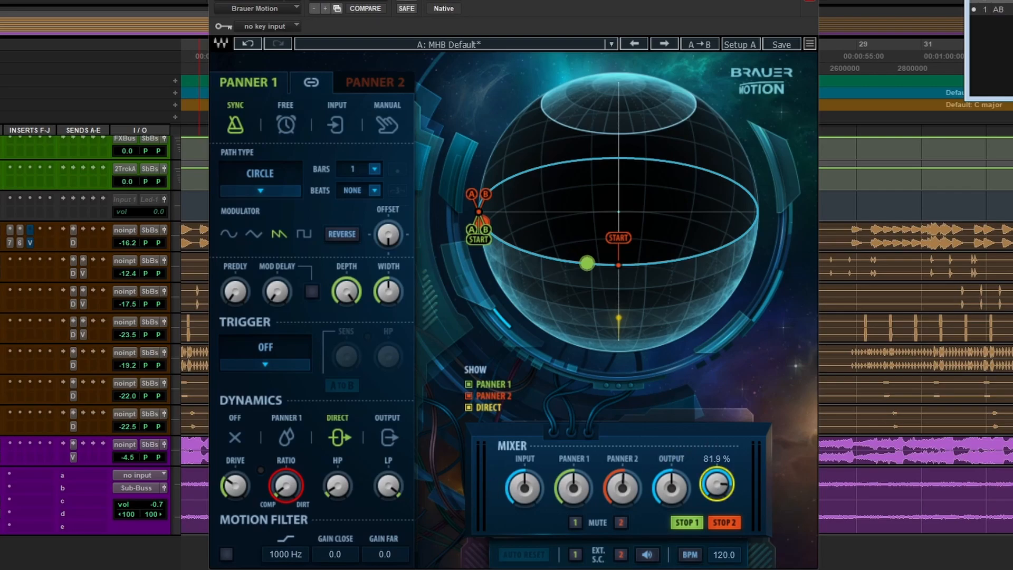
type("100")
key("Return")
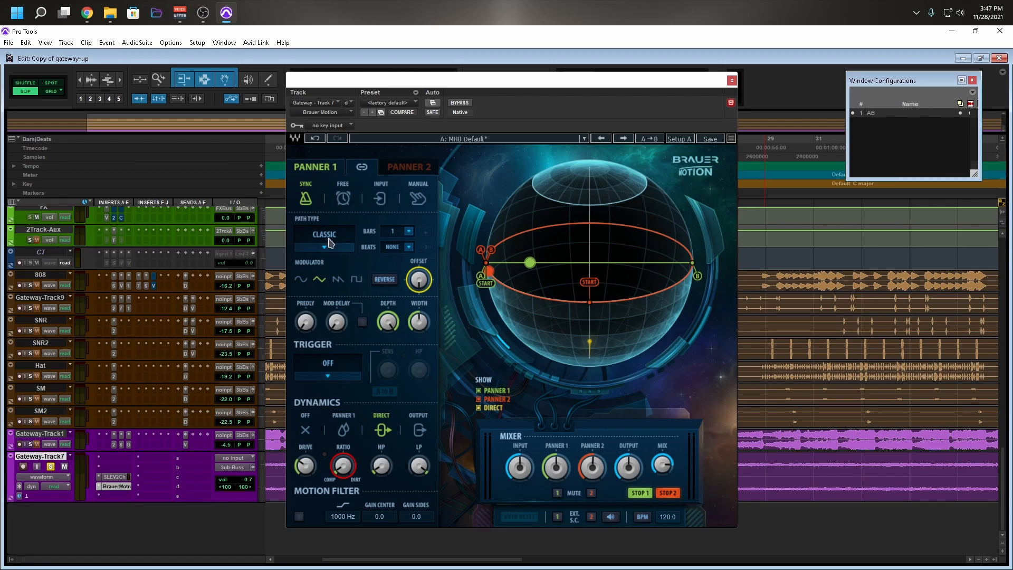
key("ctrl+KP_1")
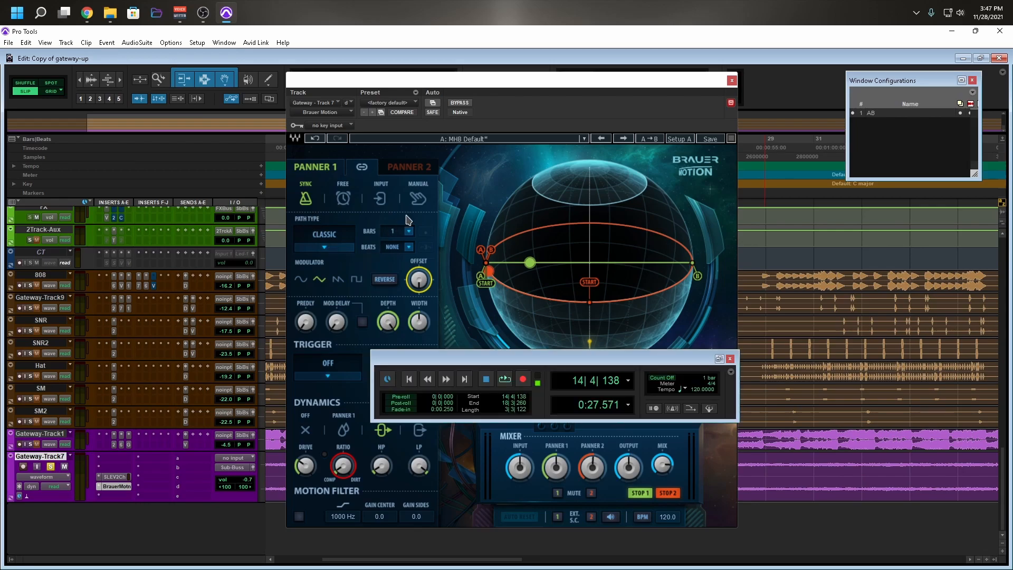
key("ctrl+KP_1")
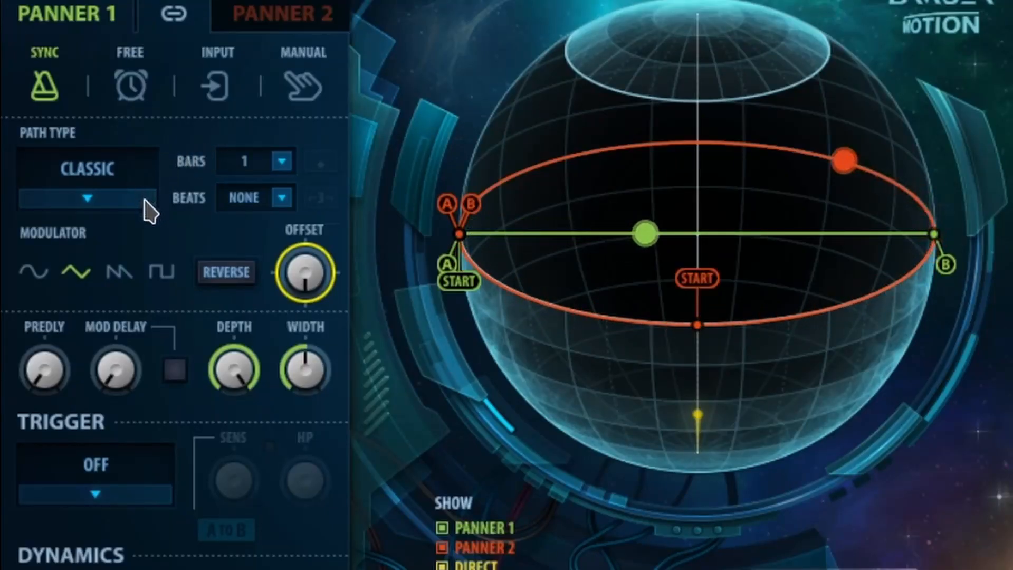
Try the Circle, Circle Phase and X Lights path types on Panner 1.
left_click(349, 249)
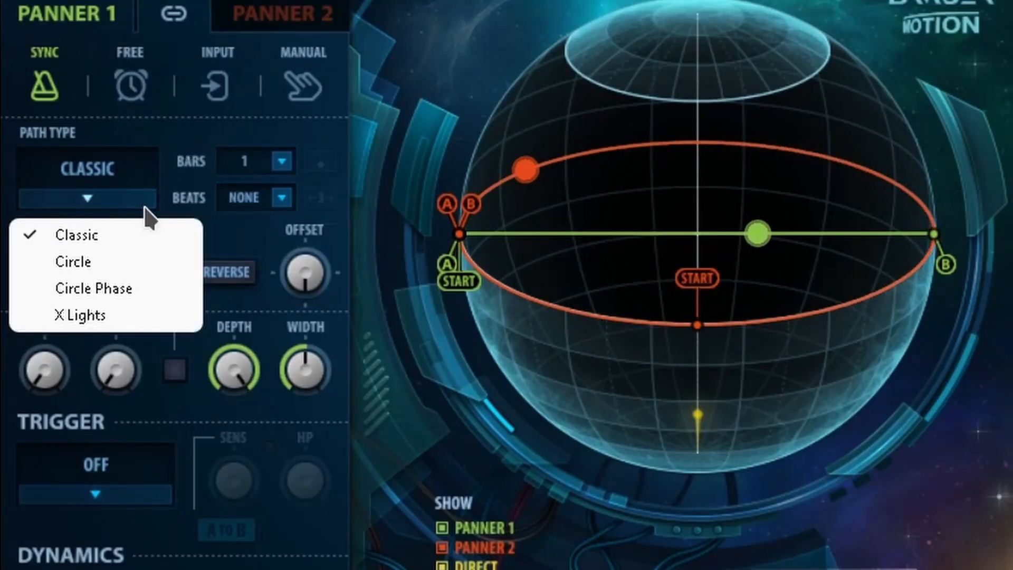
left_click(196, 260)
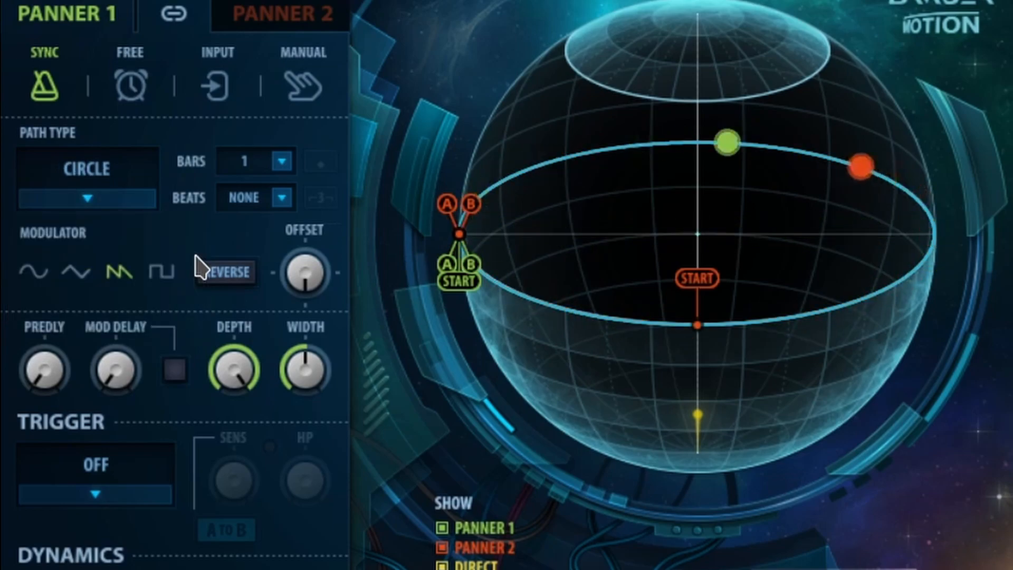
left_click(155, 202)
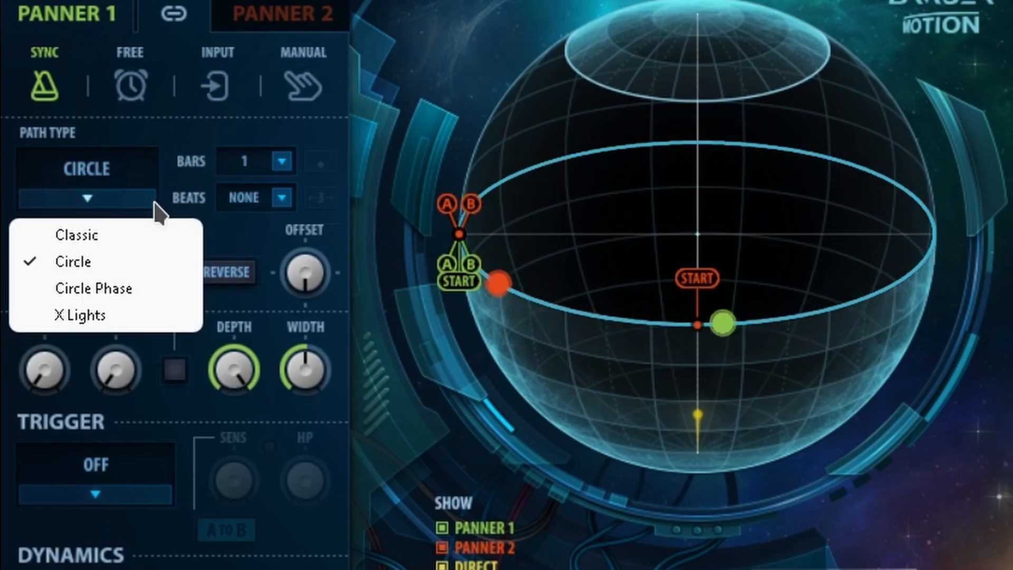
left_click(184, 286)
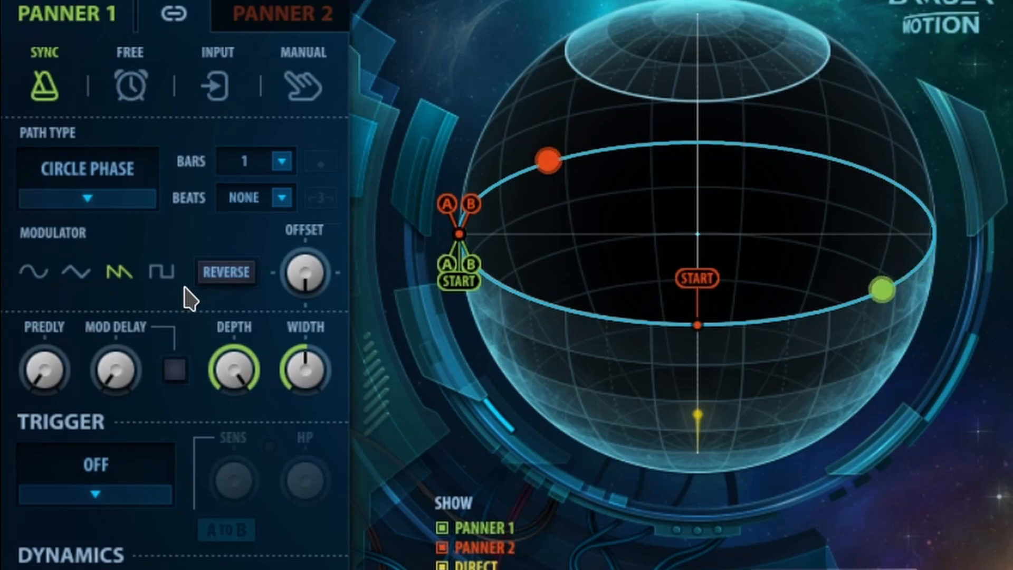
left_click(136, 201)
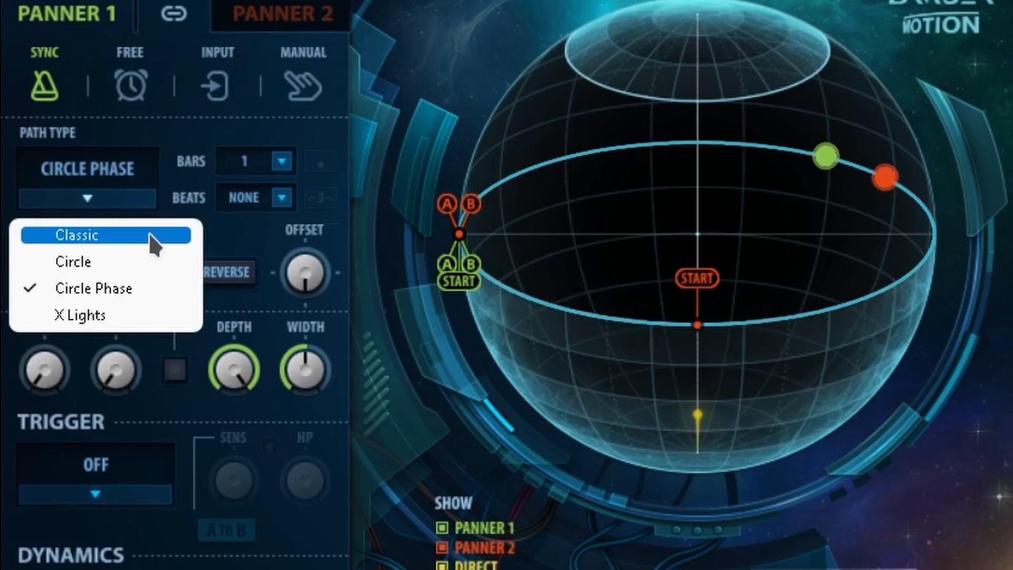
left_click(164, 316)
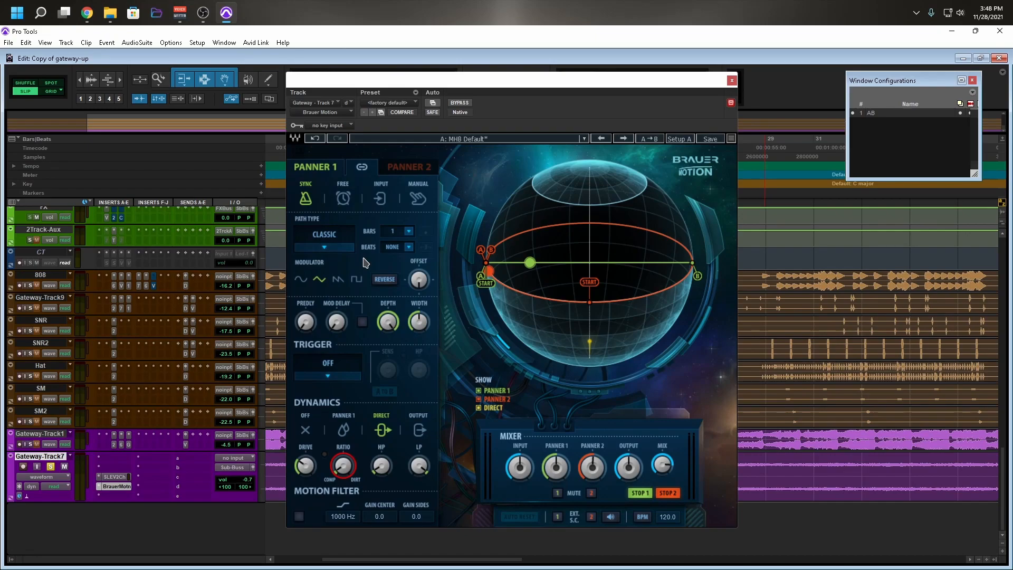
Look through the available bar lengths for Panner 1's sync rate.
left_click(409, 232)
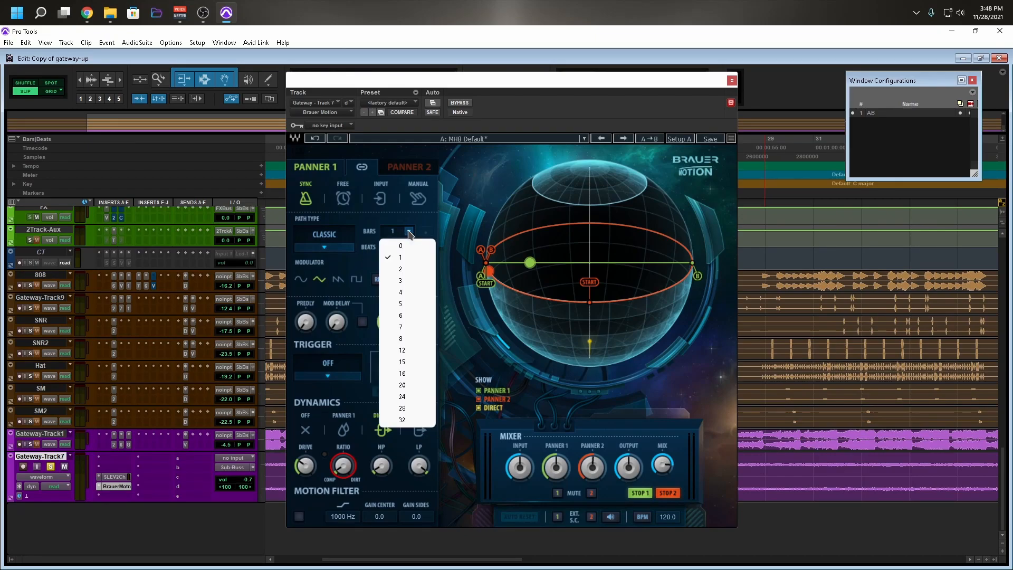
left_click(405, 310)
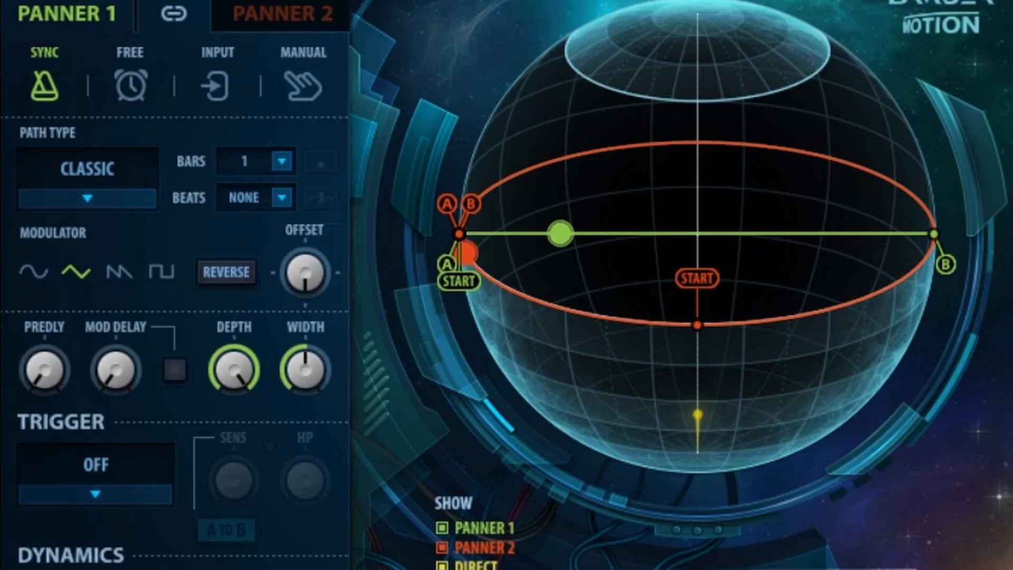
During playback, try the sine, triangle, sawtooth and square modulator shapes on Panner 1, ending on sine.
key("space")
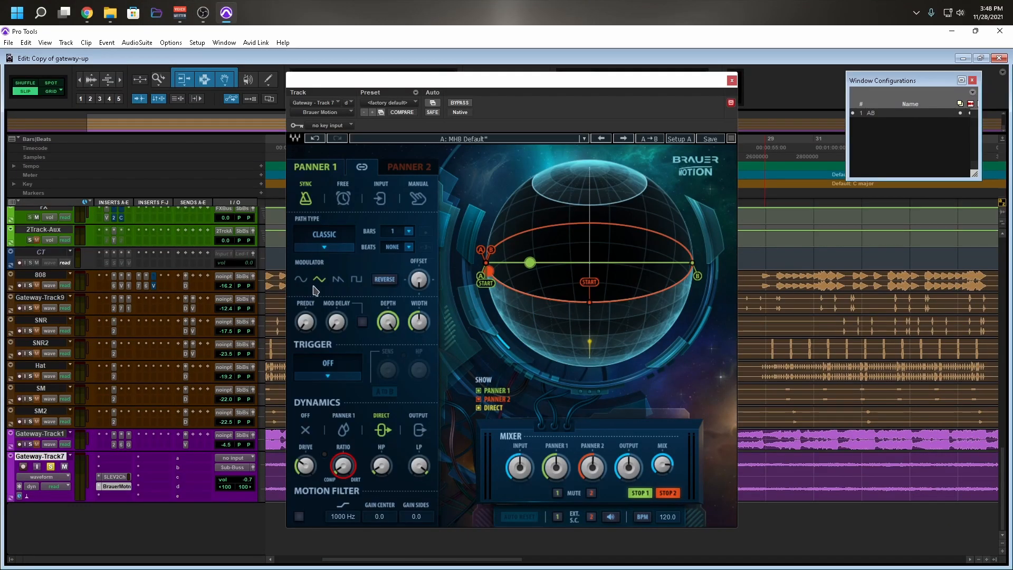
left_click(301, 282)
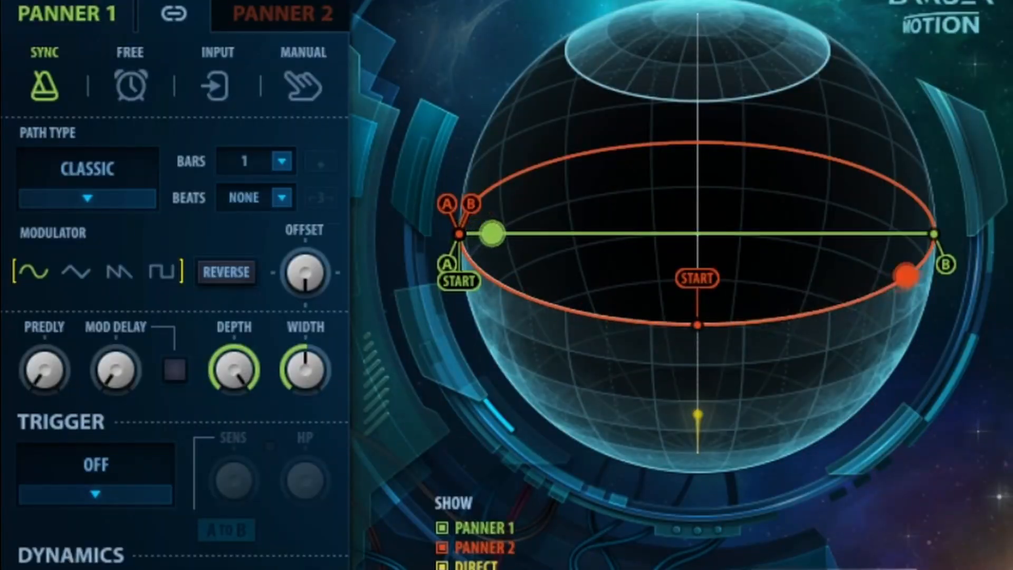
left_click(79, 271)
left_click(118, 270)
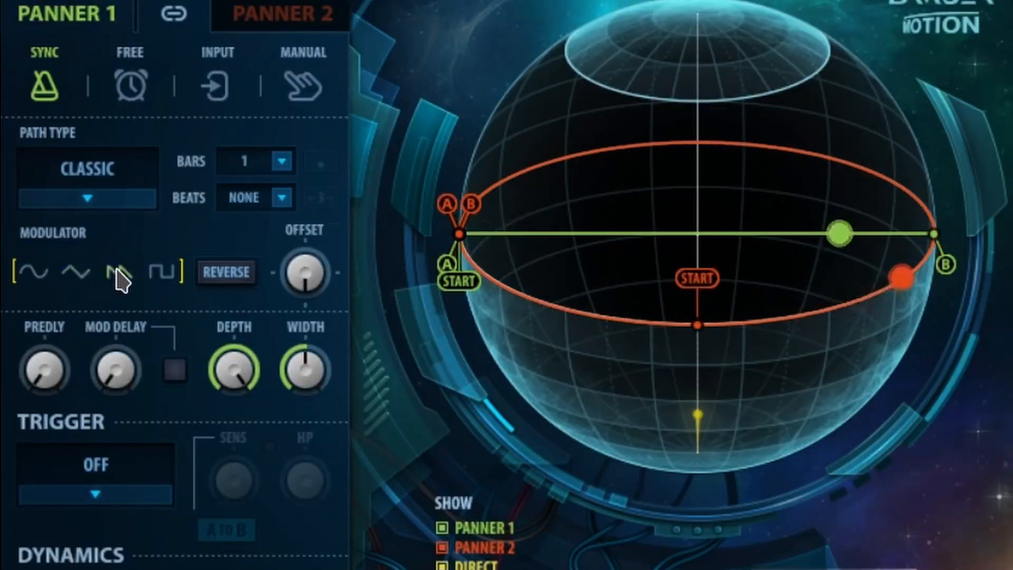
left_click(158, 272)
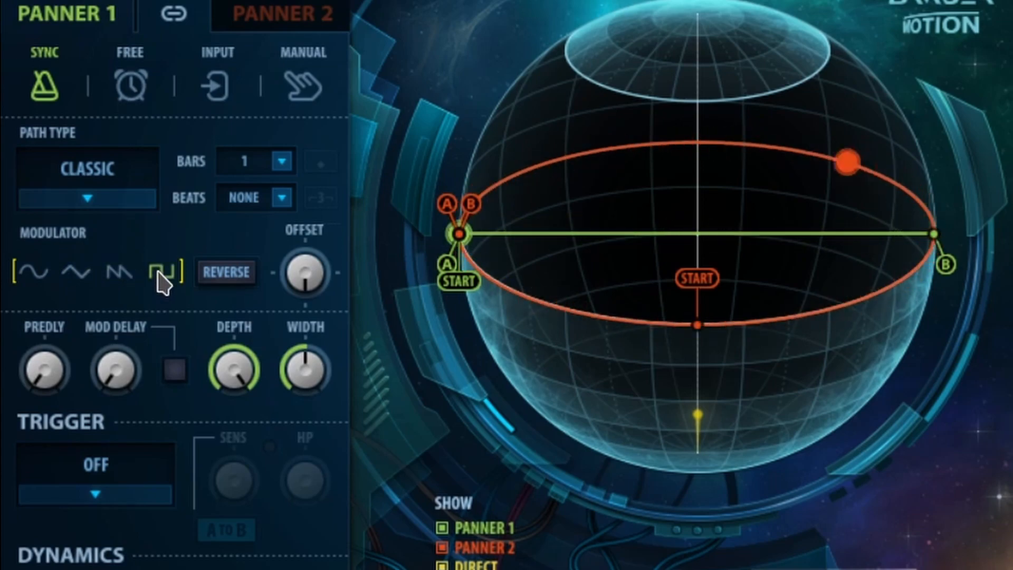
left_click(31, 277)
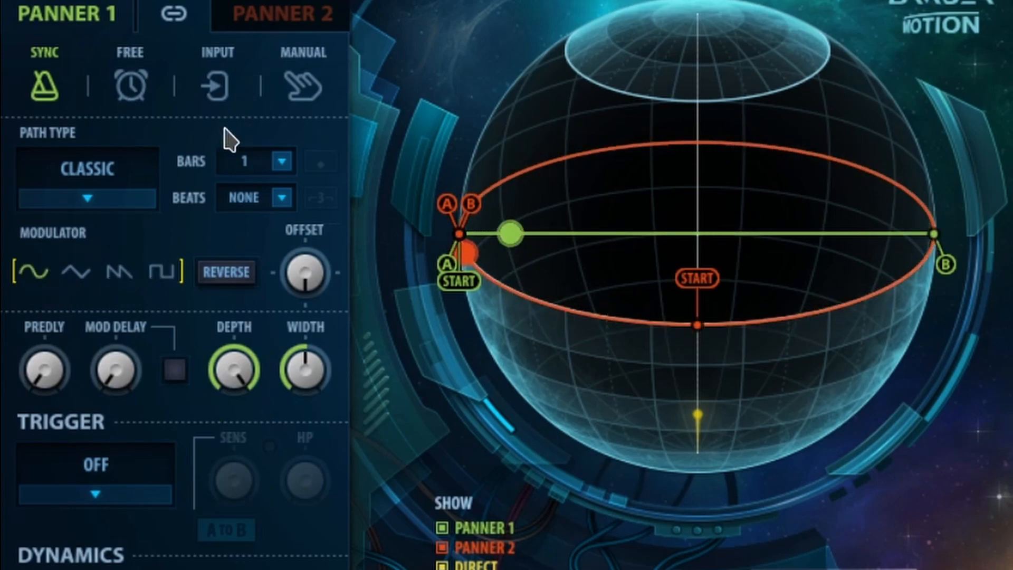
Reverse Panner 1's modulator and adjust its offset to place the start point at the centre of the sphere.
left_click(223, 280)
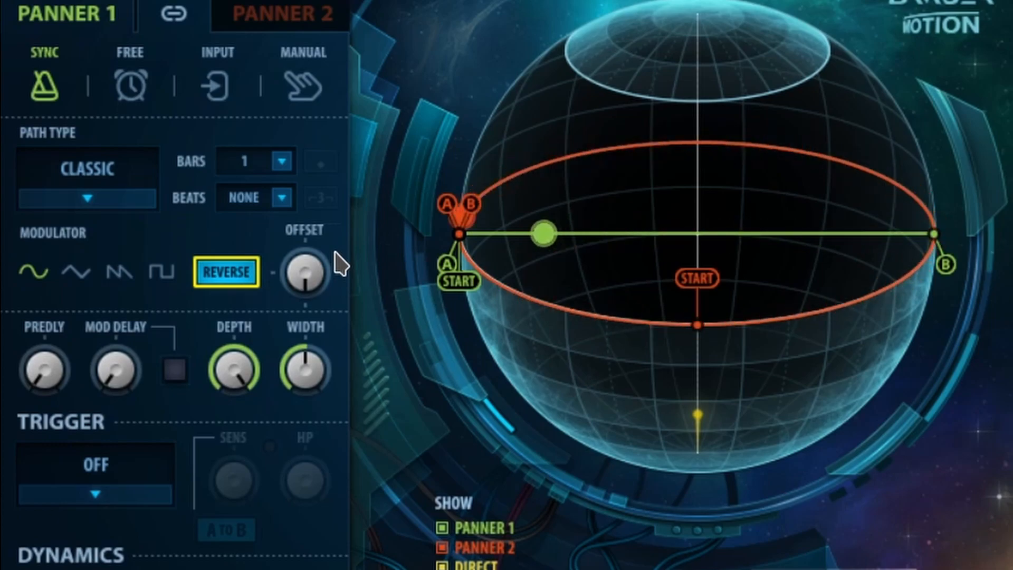
left_click_drag(303, 275, 303, 216)
left_click_drag(312, 290, 310, 292)
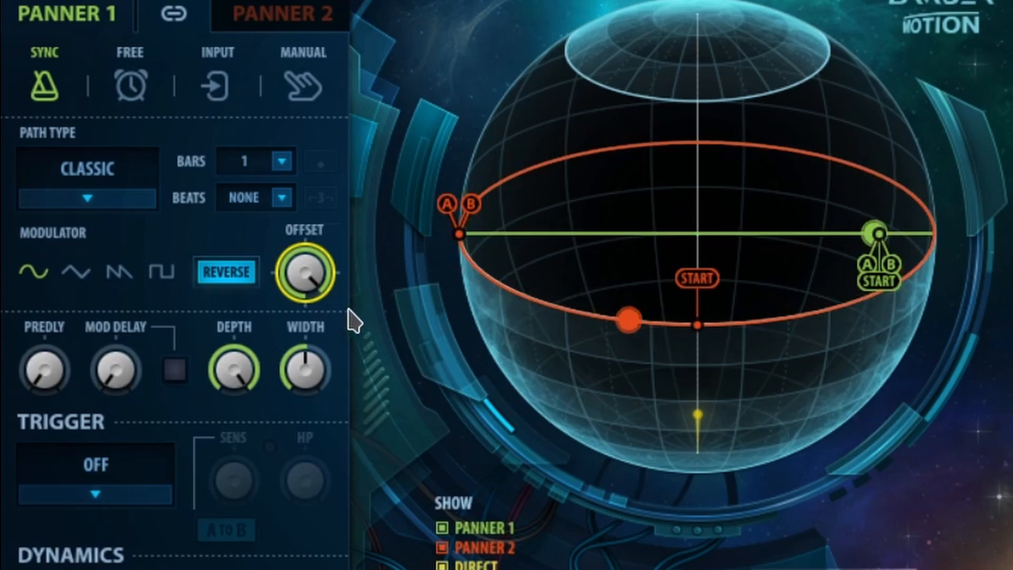
double_click(305, 268)
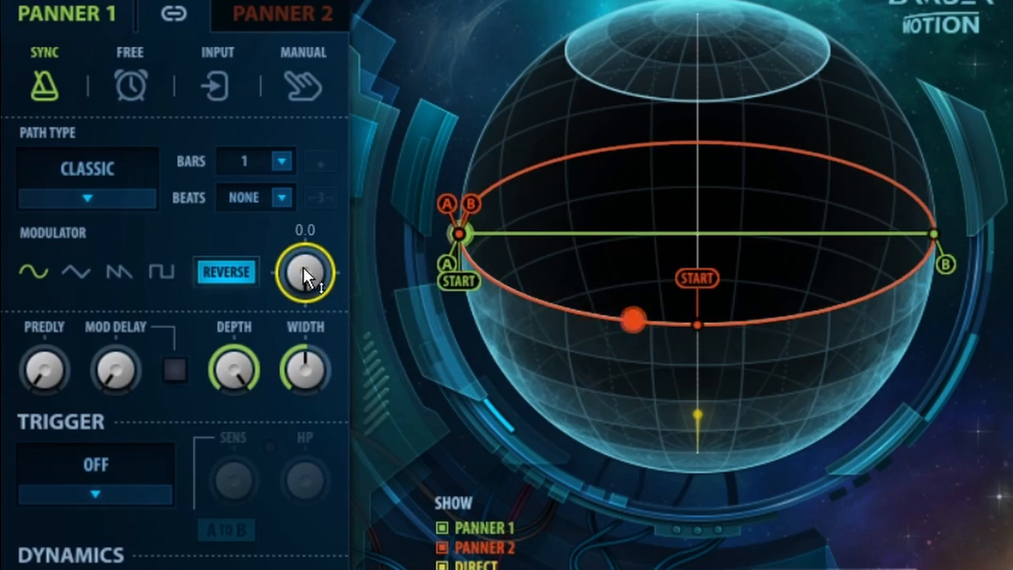
left_click_drag(300, 260, 301, 234)
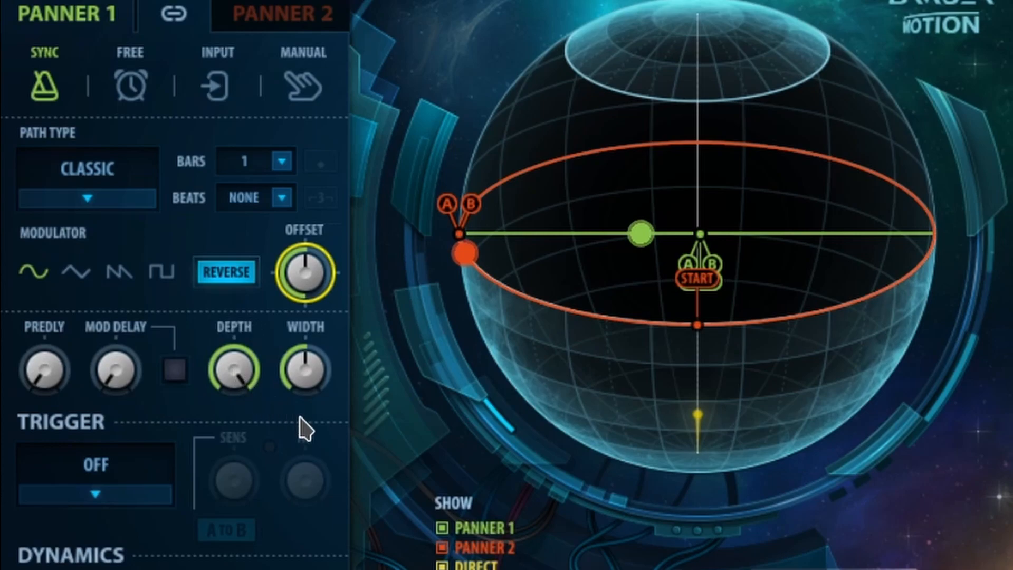
Narrow Panner 1's width, widen it to the maximum, and readjust the depth and offset.
left_click(237, 400)
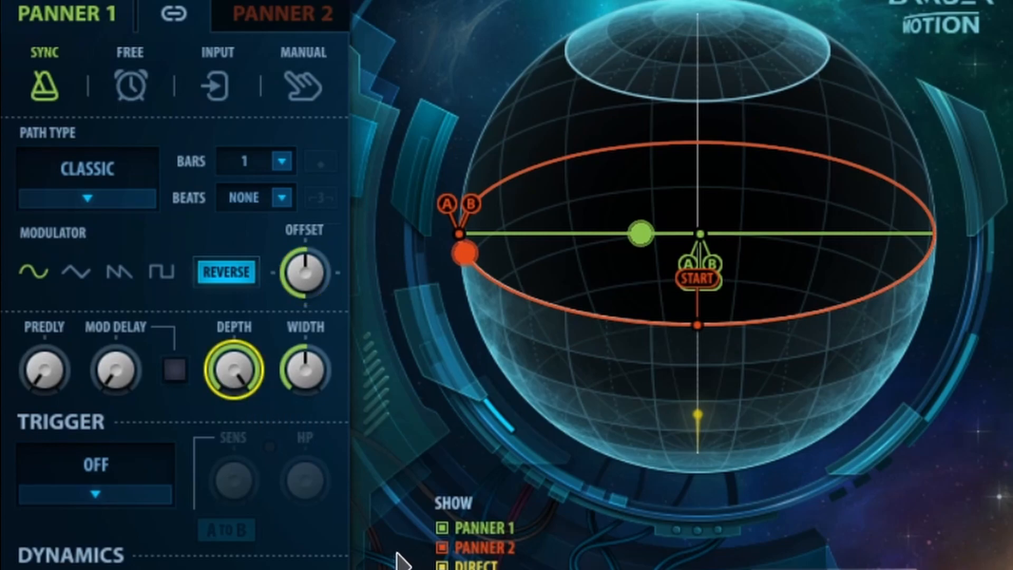
left_click_drag(305, 369, 287, 421)
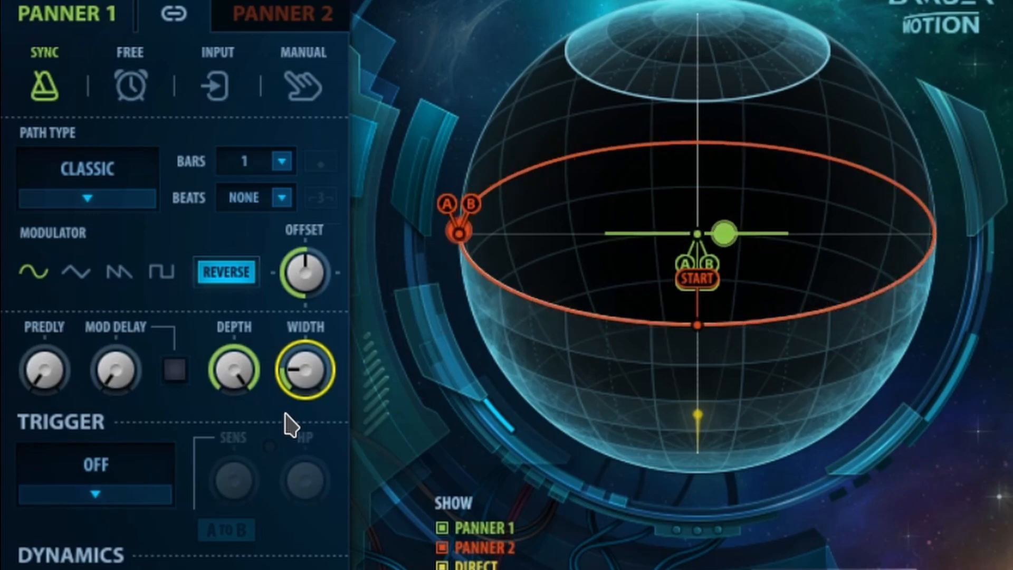
left_click_drag(295, 368, 294, 293)
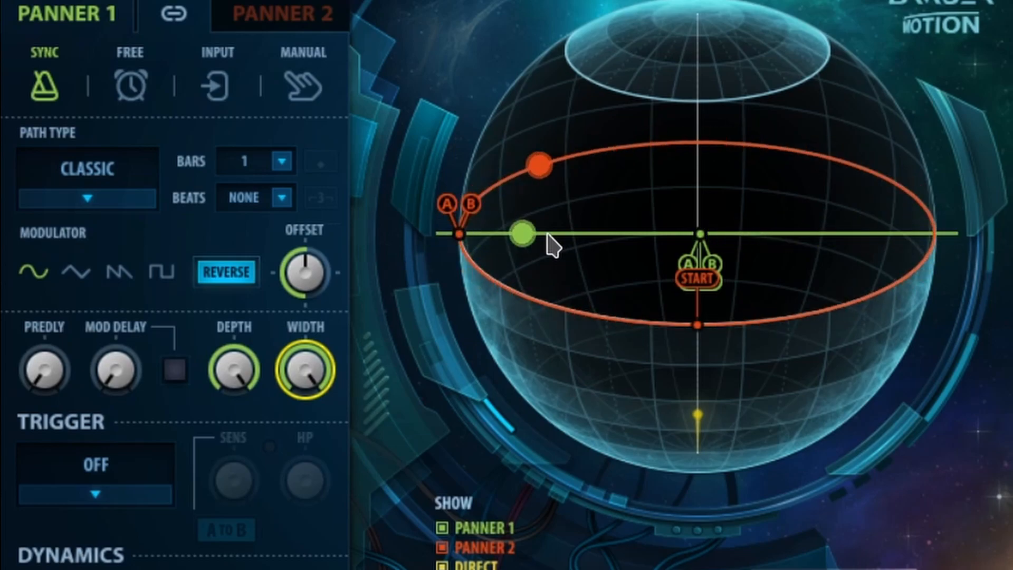
mouse_move(294, 280)
left_mouse_down()
mouse_move(295, 264)
mouse_move(292, 303)
mouse_move(291, 279)
mouse_move(278, 272)
left_mouse_up()
left_click_drag(225, 384, 226, 385)
left_click_drag(299, 276, 299, 274)
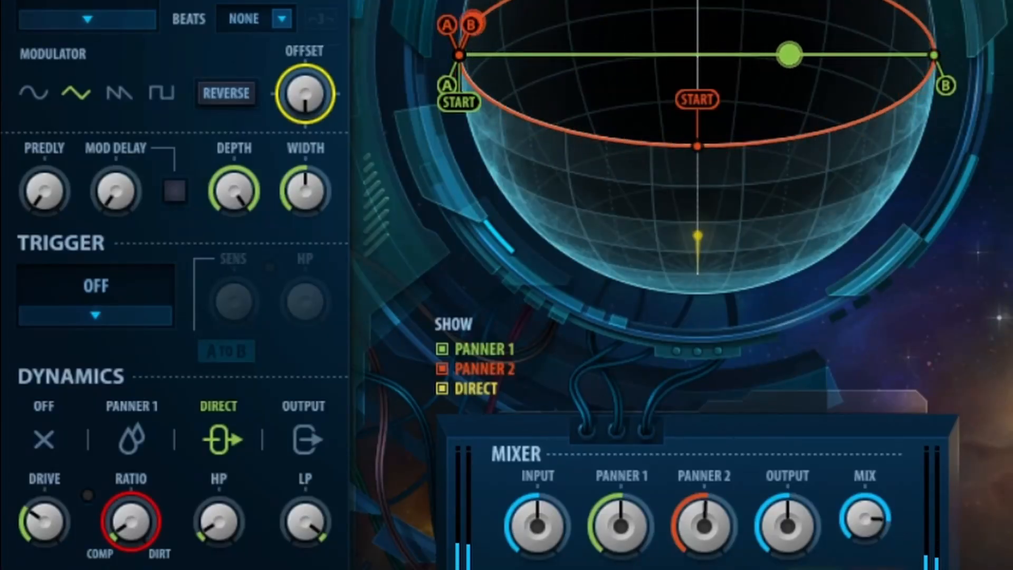
Set the dynamics drive to 100 and adjust the ratio between COMP and DIRT.
left_click_drag(37, 528, 37, 475)
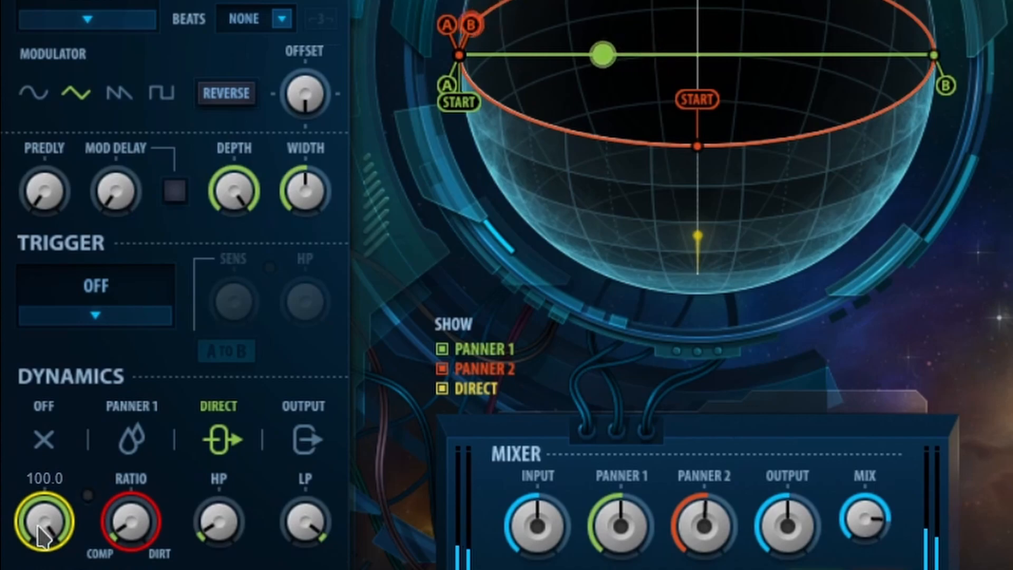
mouse_move(128, 534)
left_mouse_down()
mouse_move(128, 478)
mouse_move(128, 536)
left_mouse_up()
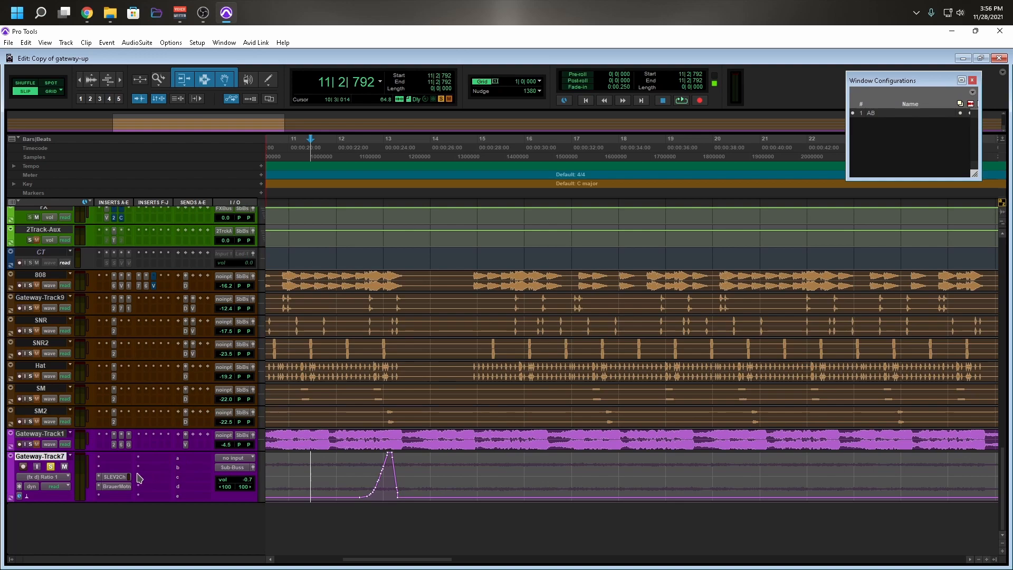
Reopen Gateway-Track7's Brauer Motion window clear of the Ratio 1 automation ramp and play through the ramp.
left_click(116, 487)
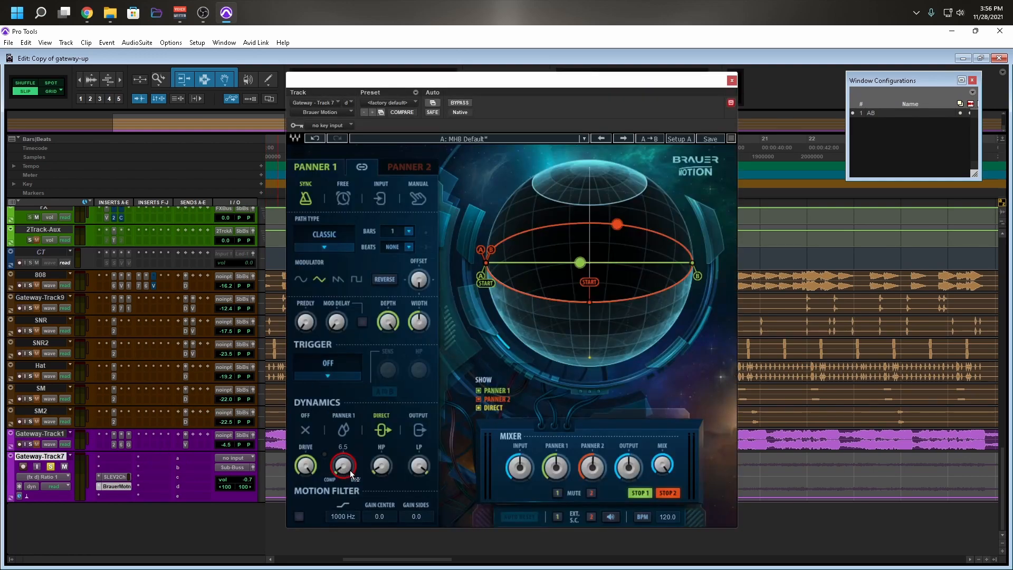
left_click_drag(591, 85, 778, 76)
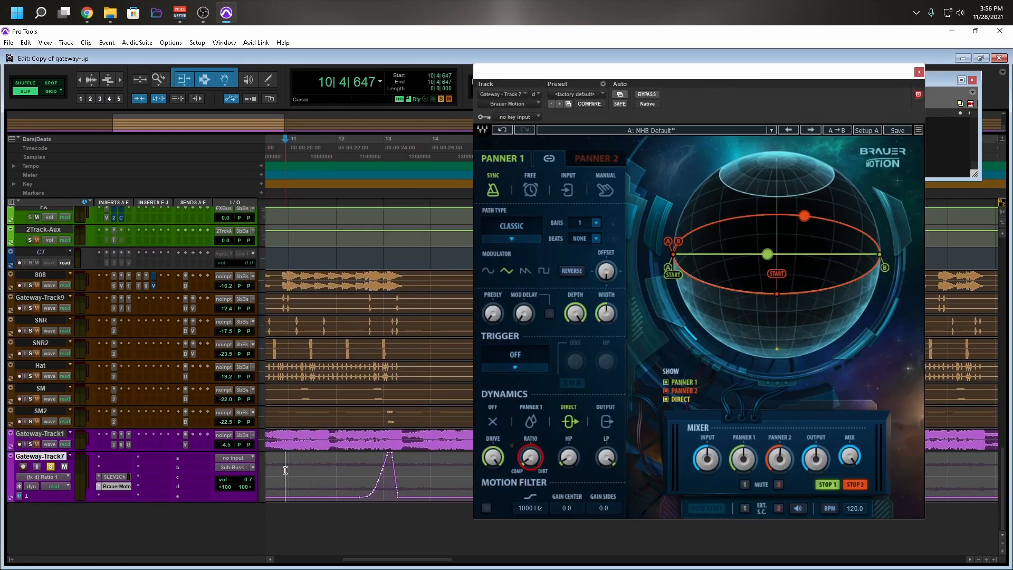
key("space")
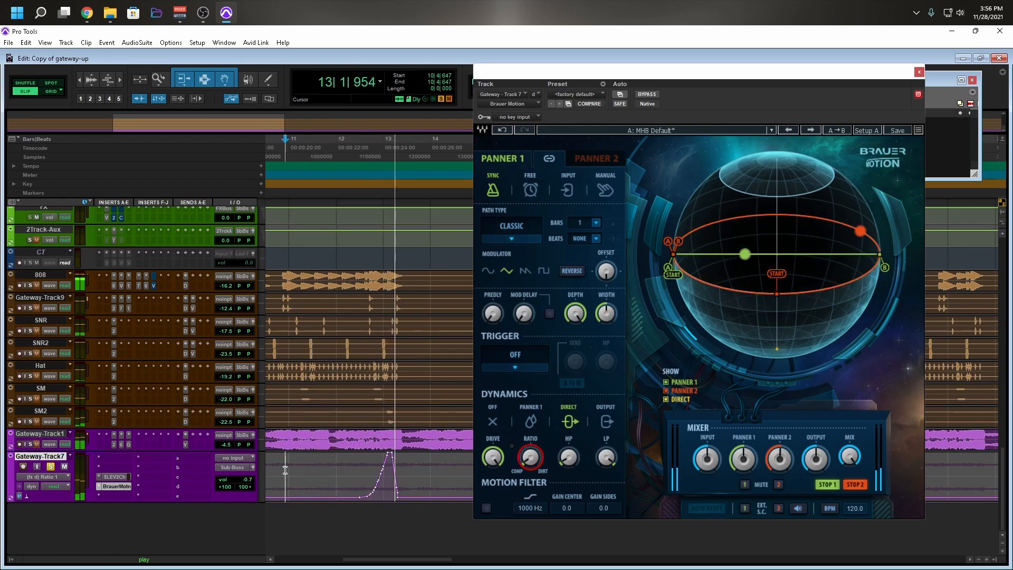
key("space")
left_click(355, 277)
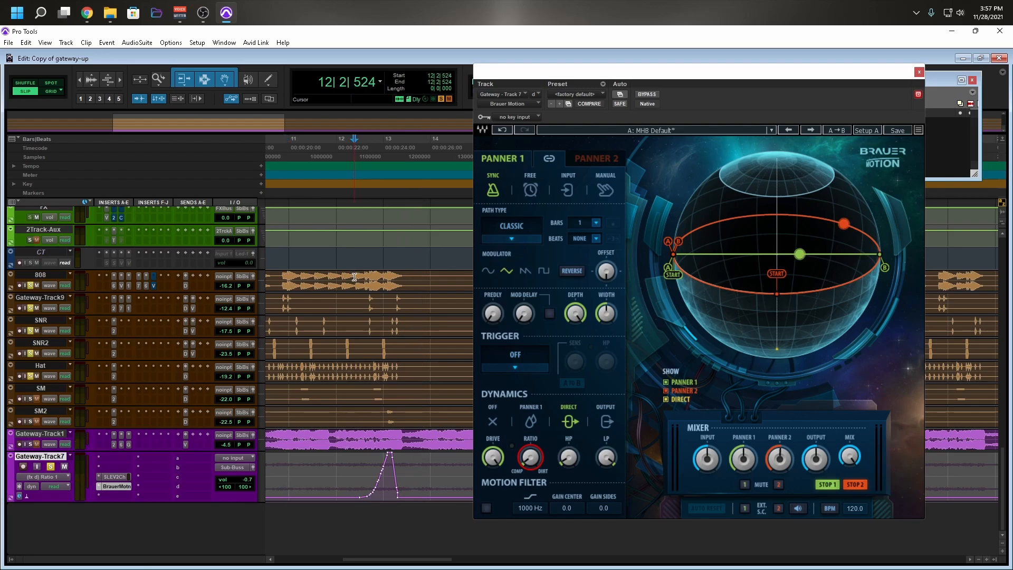
Replay the passage with the Ratio 1 automation ramp on Gateway-Track7 and stop playback.
key("space")
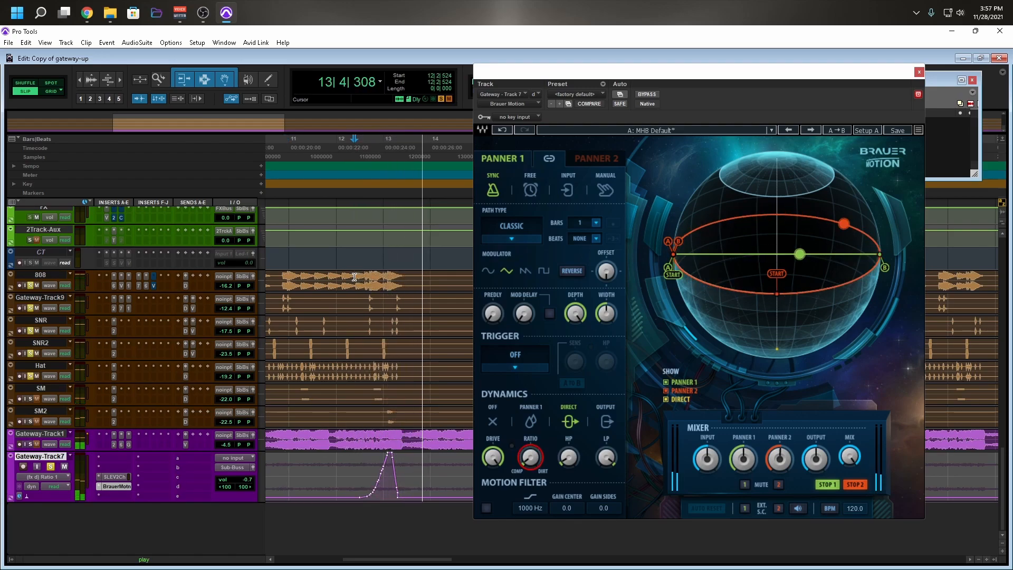
key("space")
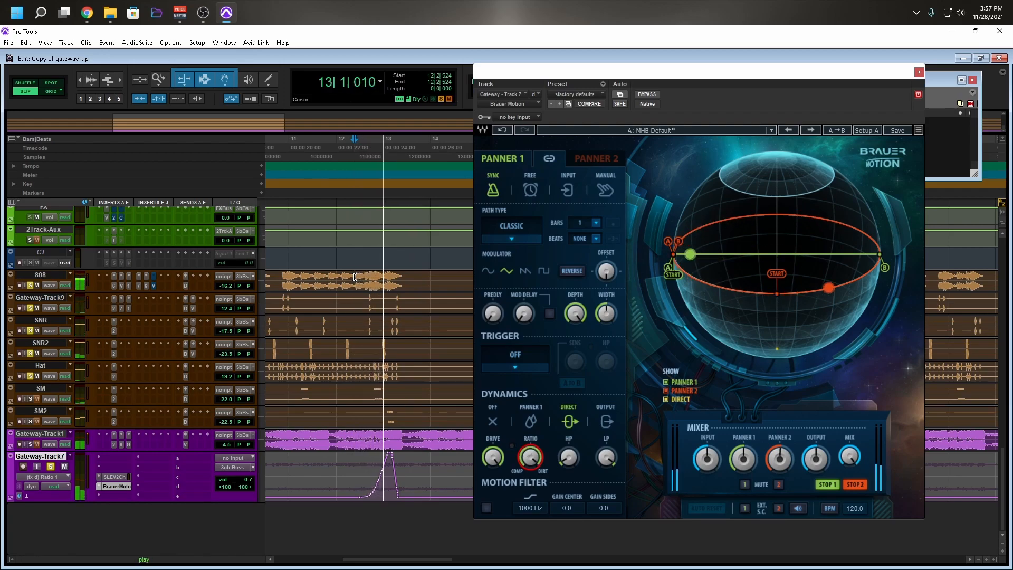
key("space")
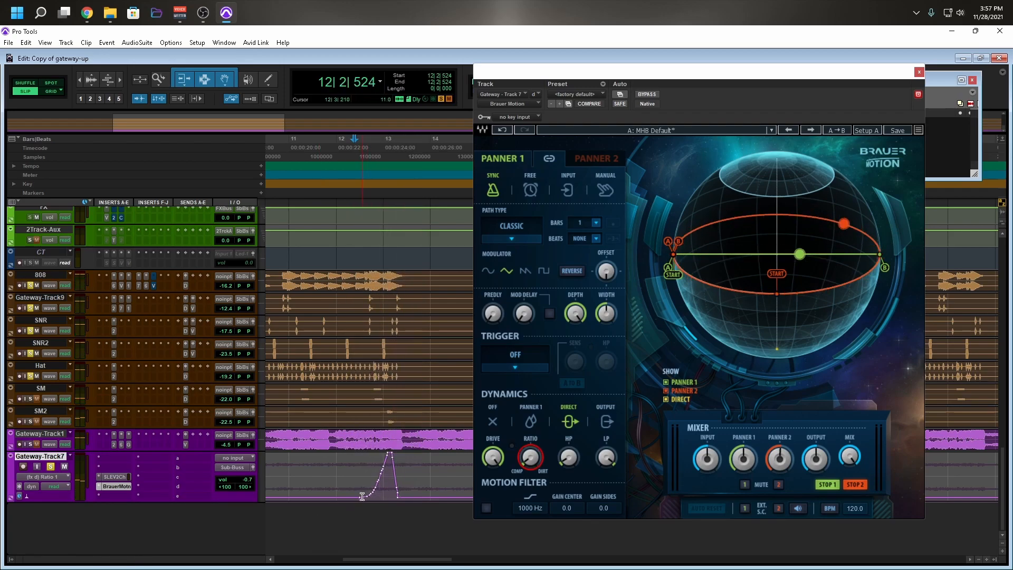
Delete the Ratio 1 automation ramp on Gateway-Track7 and play the track from just before bar 11.
left_click_drag(349, 486, 444, 486)
key("Delete")
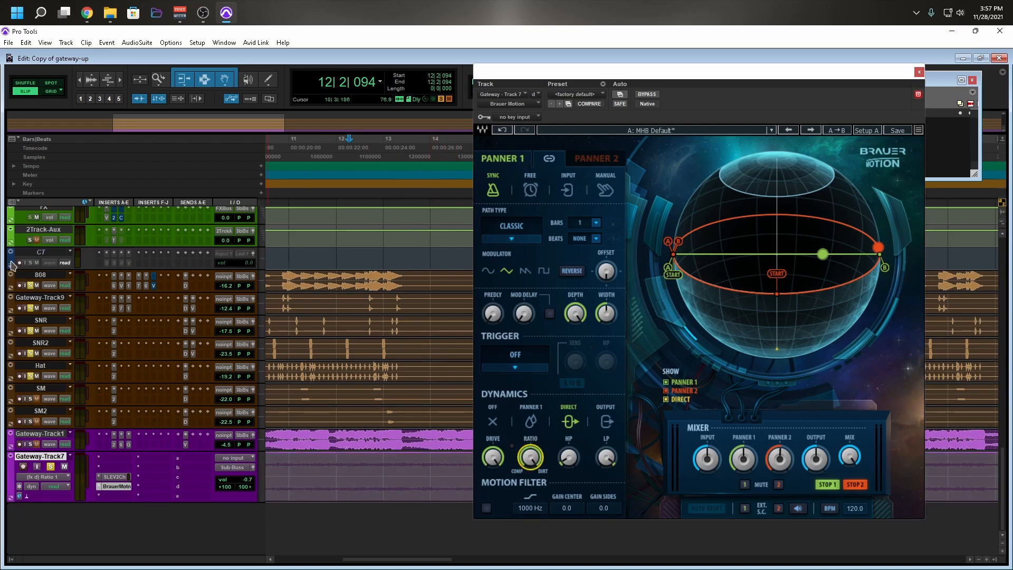
left_click(282, 466)
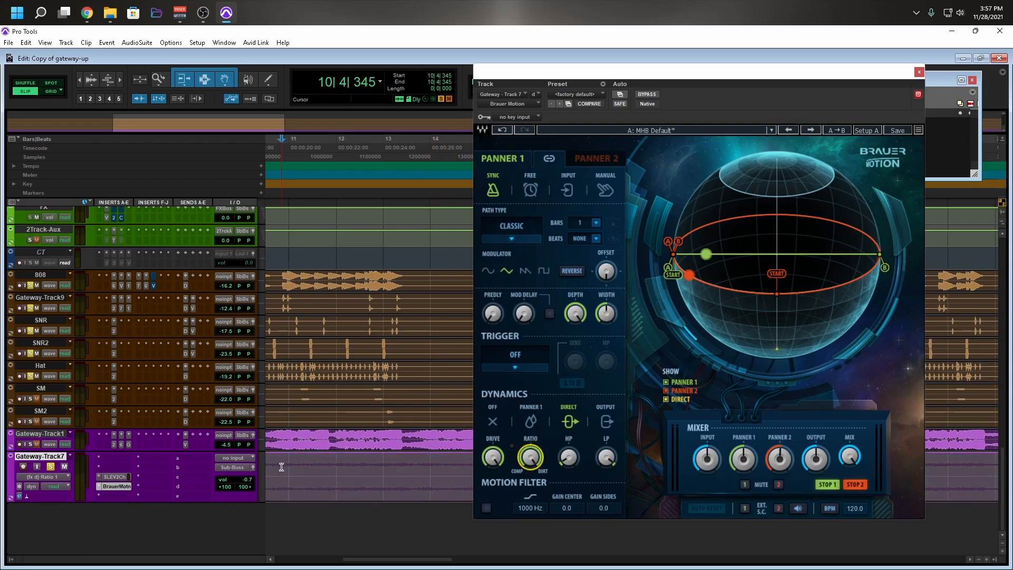
key("space")
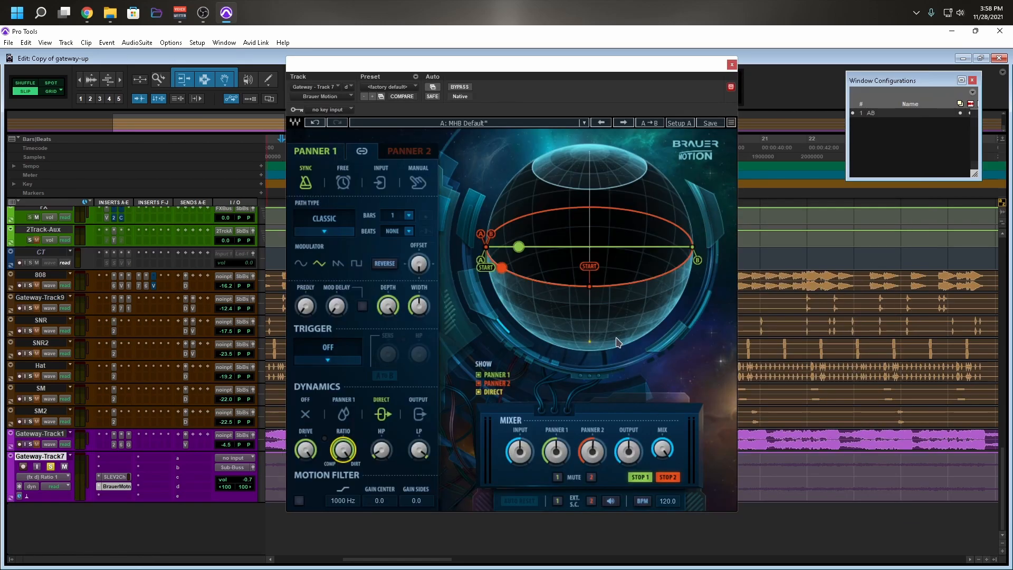
During playback, mute and unmute Panner 2 in the Brauer Motion mixer, and do the same with Panner 1.
left_click(591, 477)
key("space")
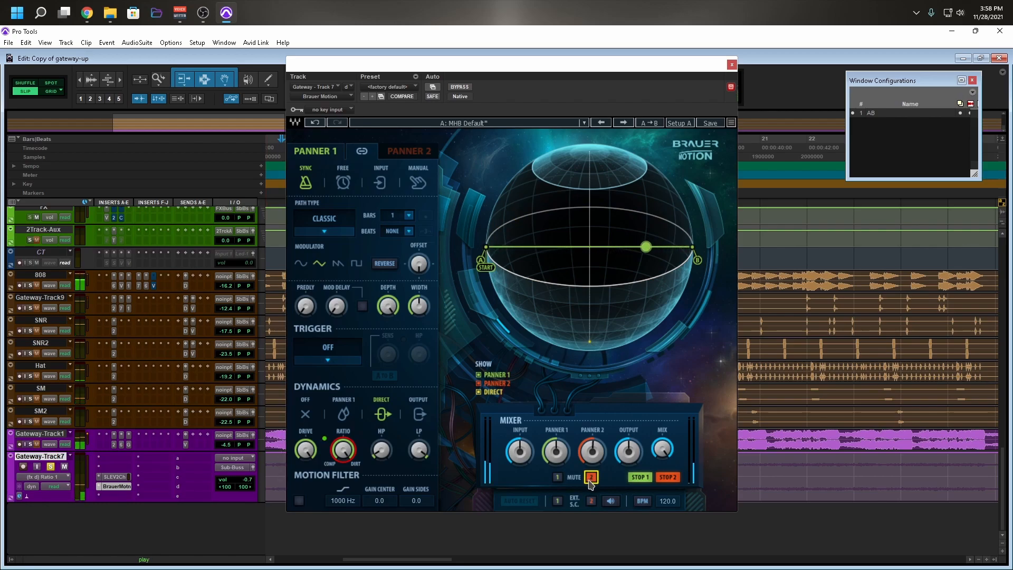
left_click(591, 478)
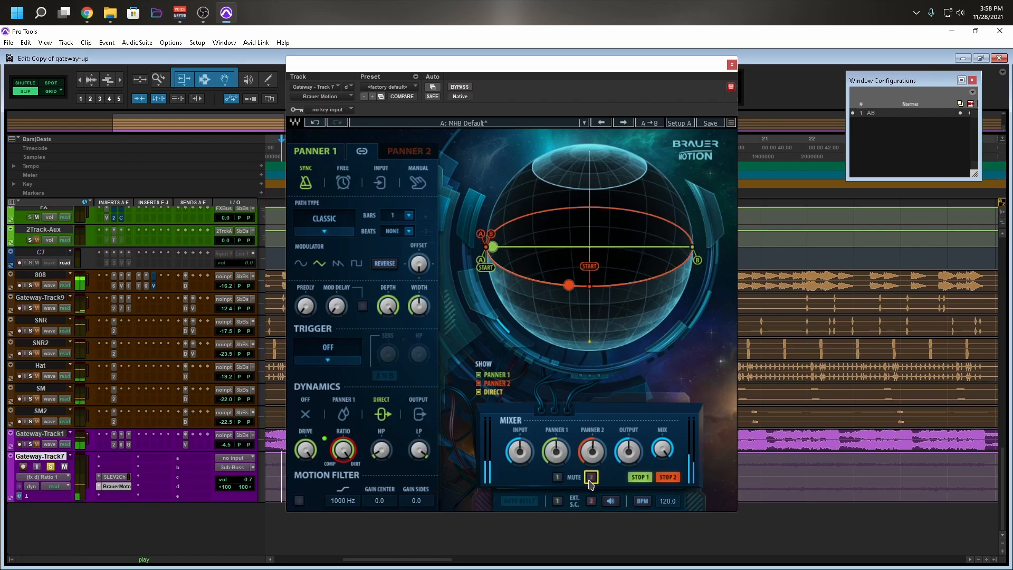
left_click(558, 477)
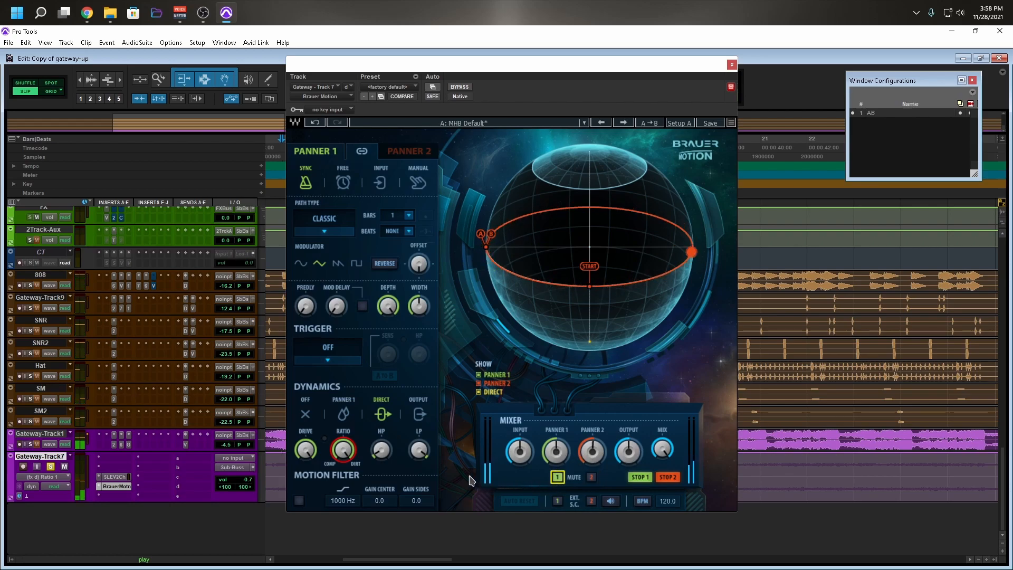
left_click(558, 477)
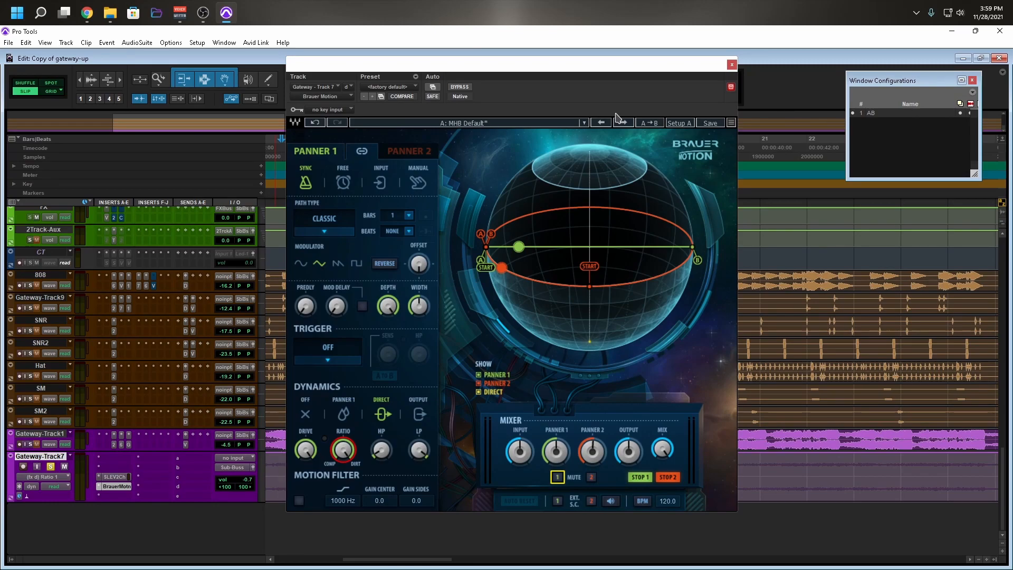
Load the MHB Jidders factory preset in Brauer Motion.
left_click(524, 123)
left_click(584, 123)
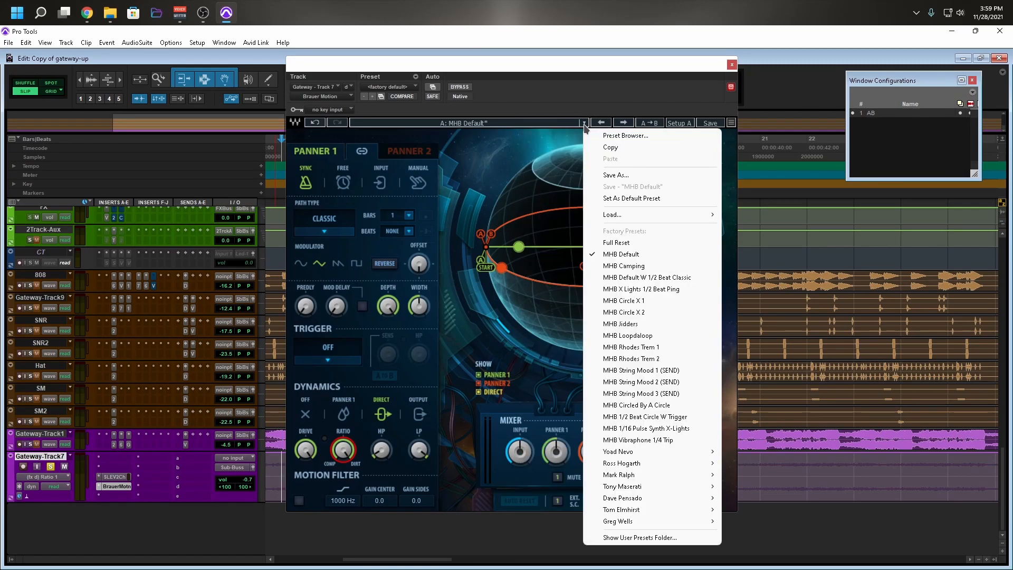
left_click(689, 266)
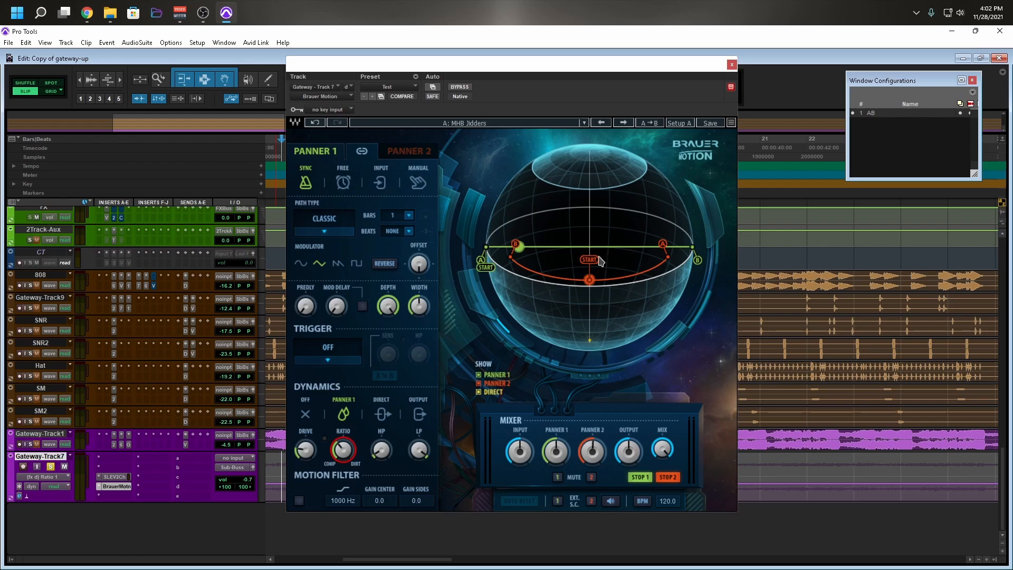
Open the Brauer Motion user manual.
left_click(732, 123)
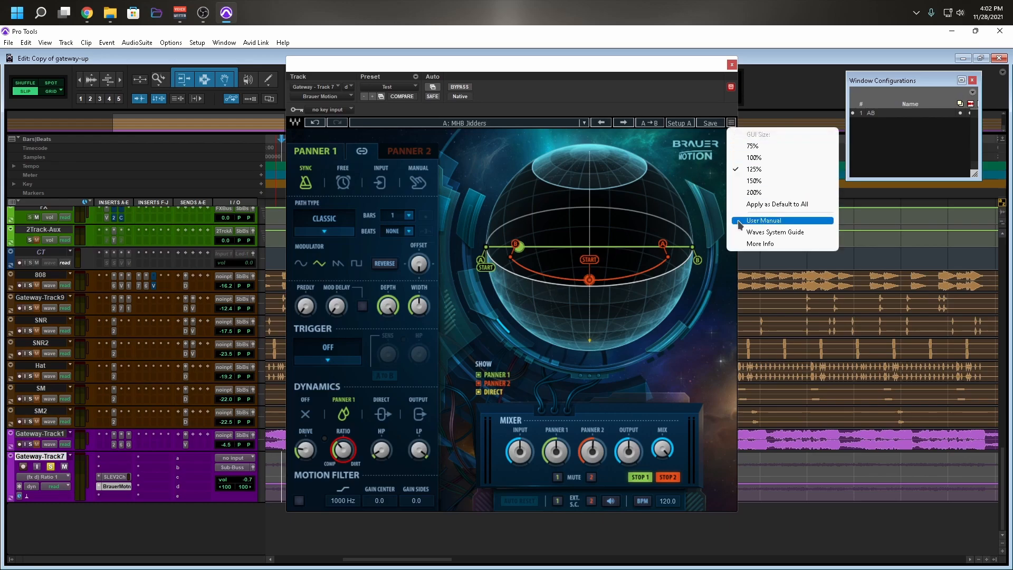
left_click(802, 221)
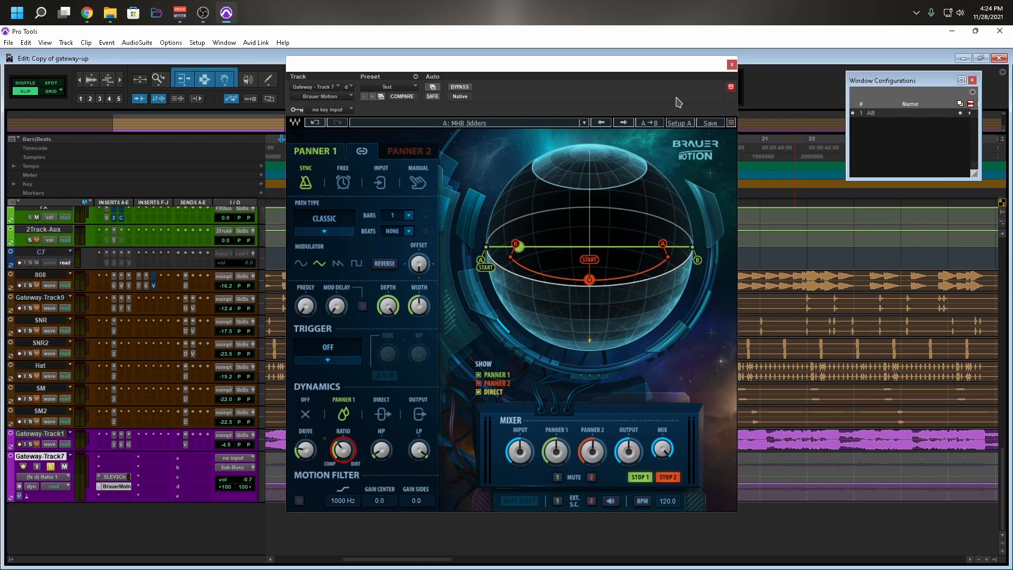
Switch to File Explorer, point out the KEY (I:) drive under This PC, and close the window.
key("super+e")
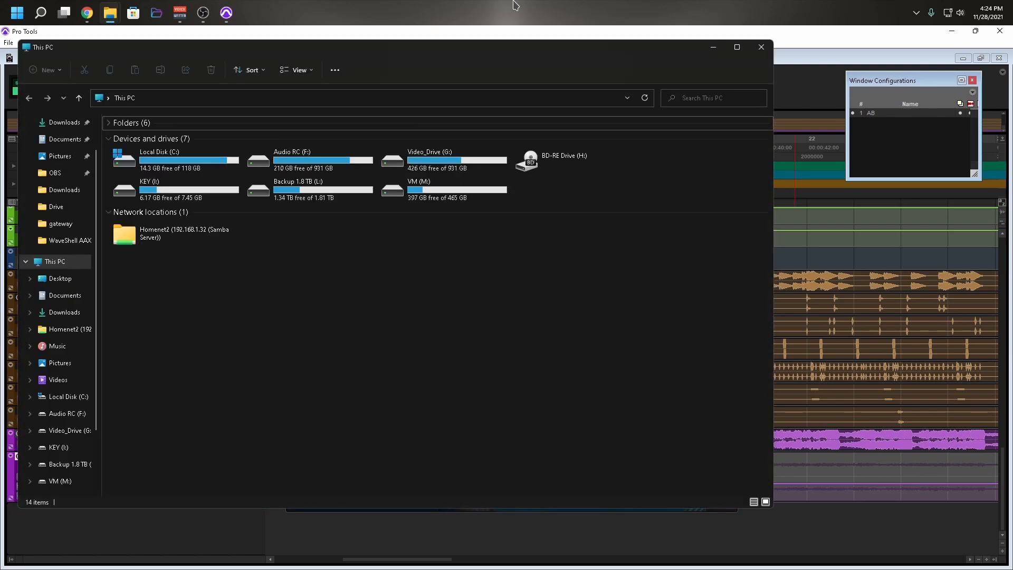
left_click(148, 191)
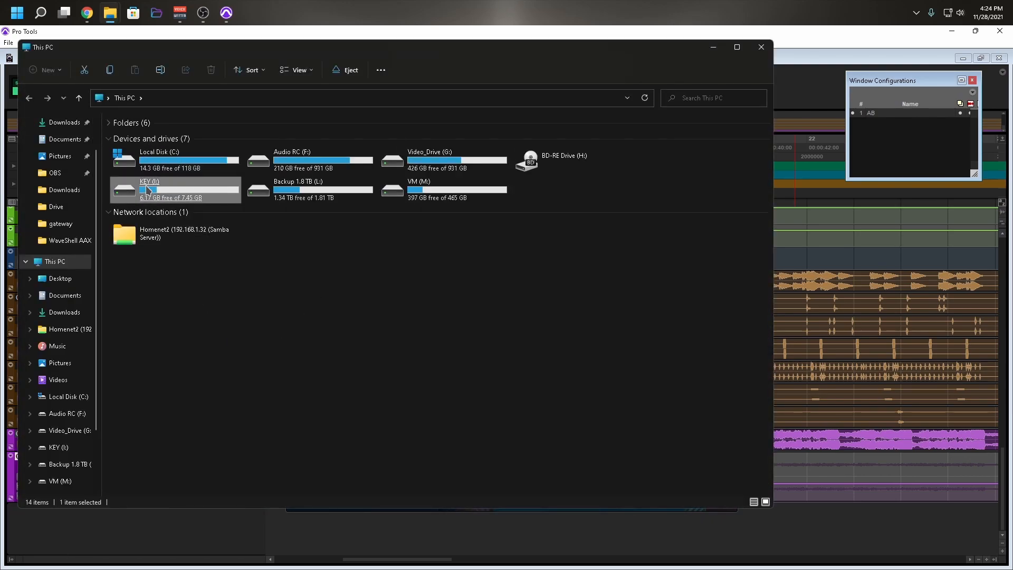
left_click(309, 406)
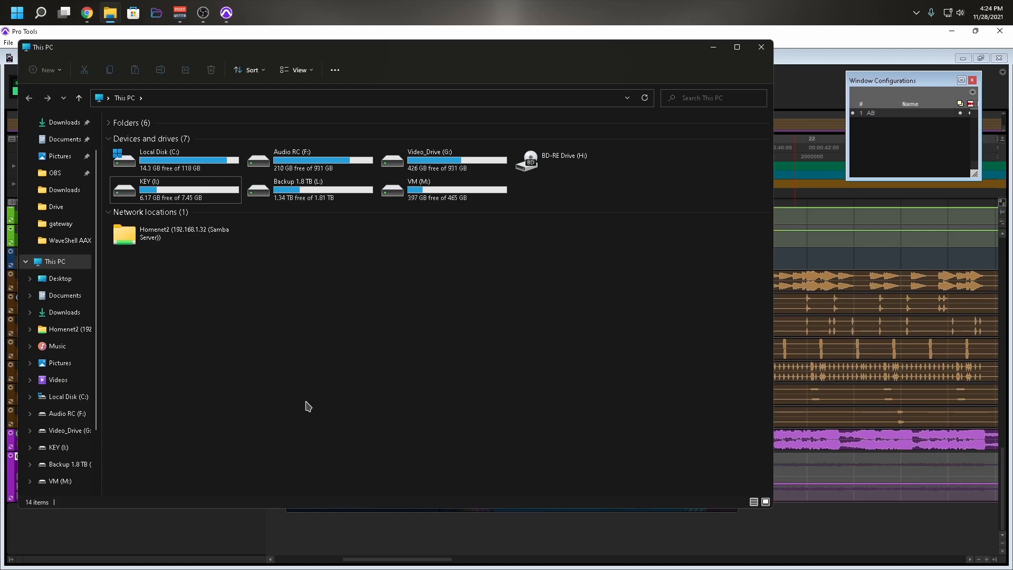
left_click(758, 44)
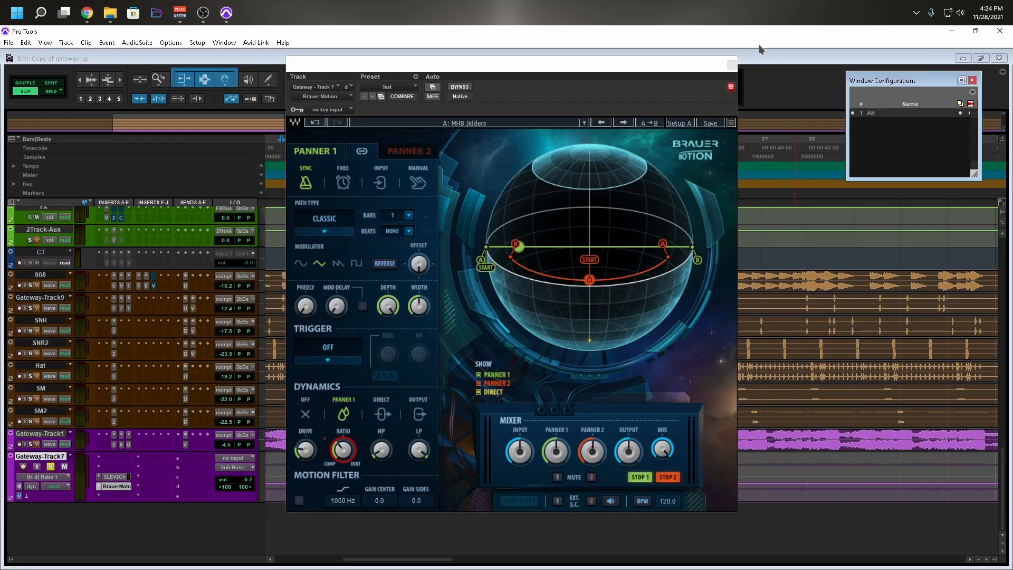